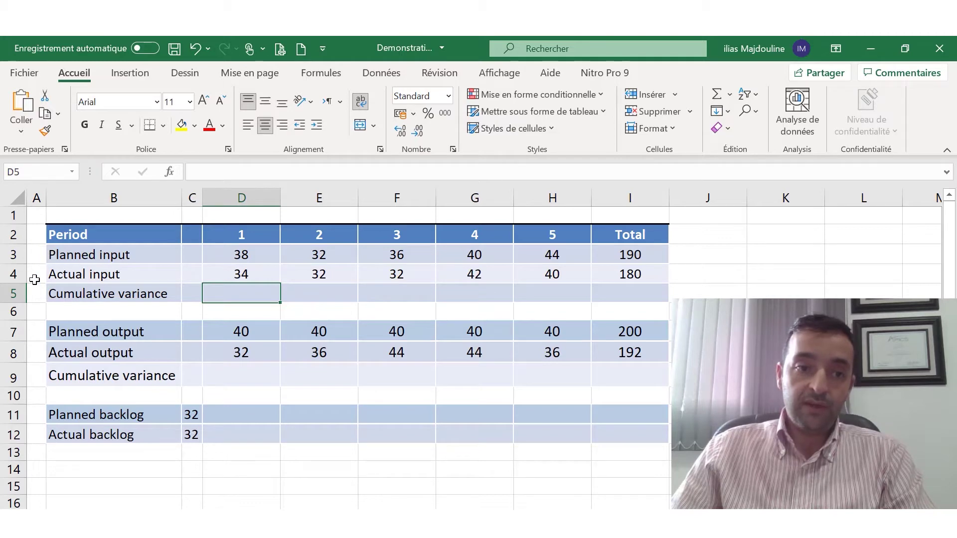
- Point out the planned and actual input and output rows of the control sheet
click(15, 274)
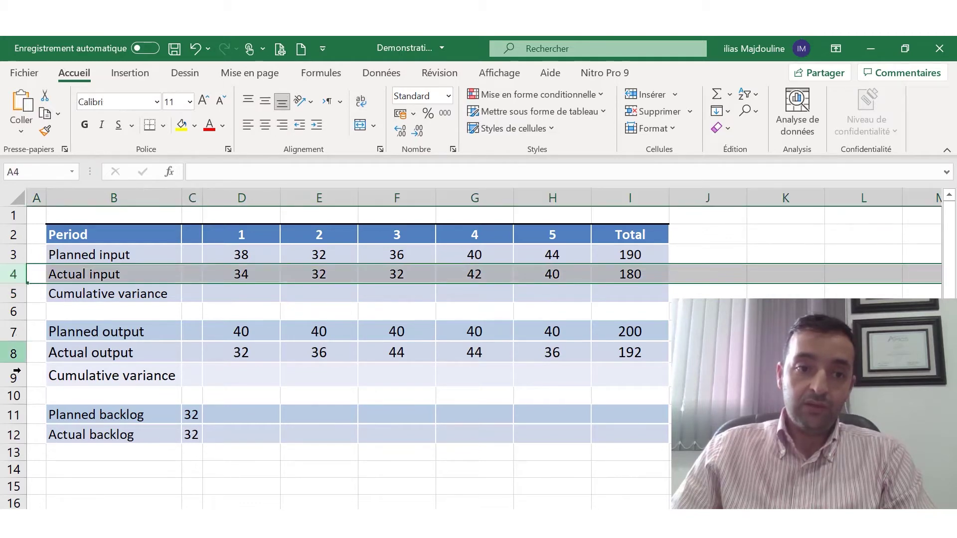
click(13, 353)
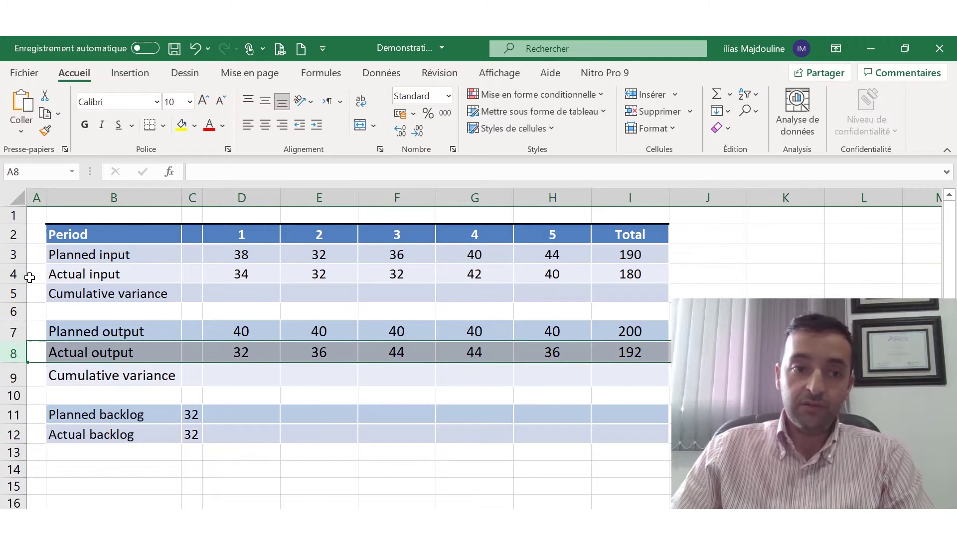
click(16, 254)
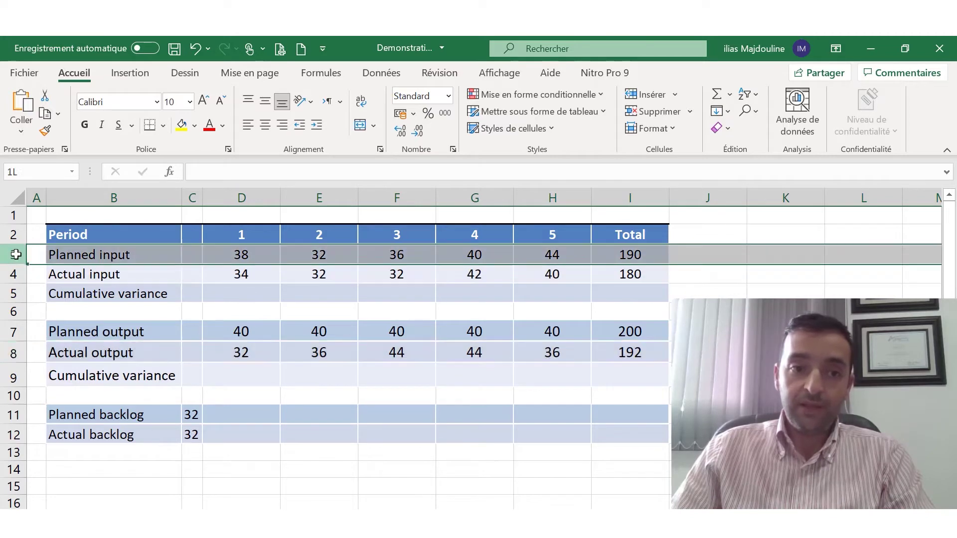
click(23, 332)
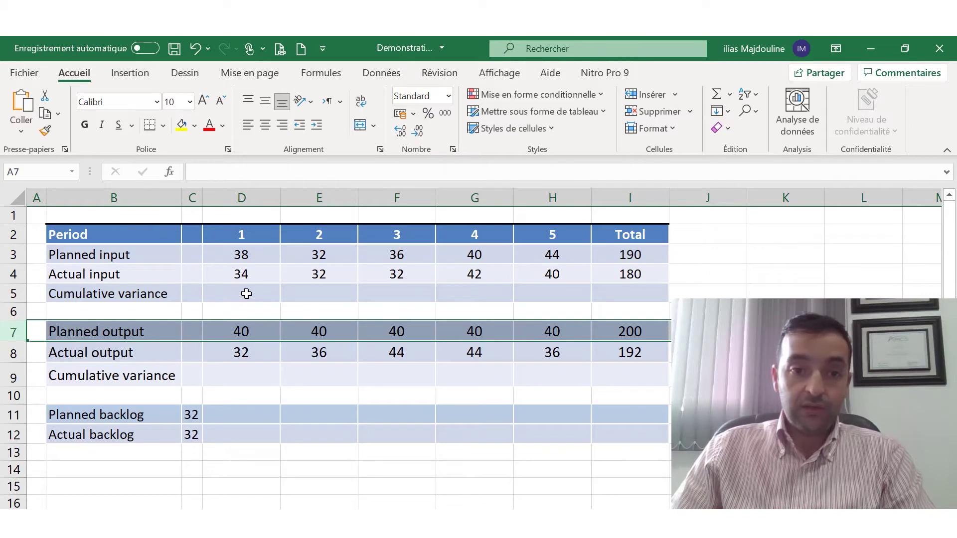
- Review period 1's variance and backlog cells: opening backlog 32, actual input 34, actual output 32
click(228, 294)
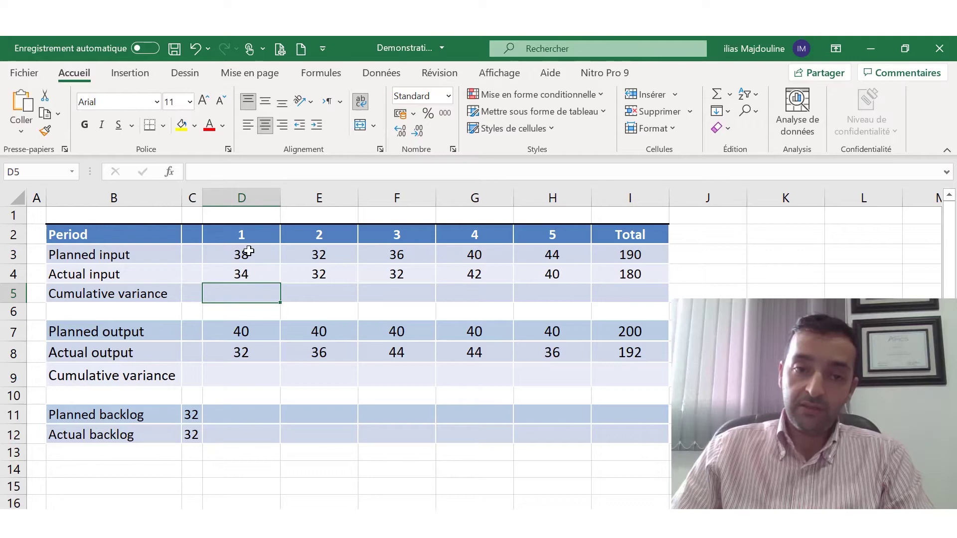
click(248, 382)
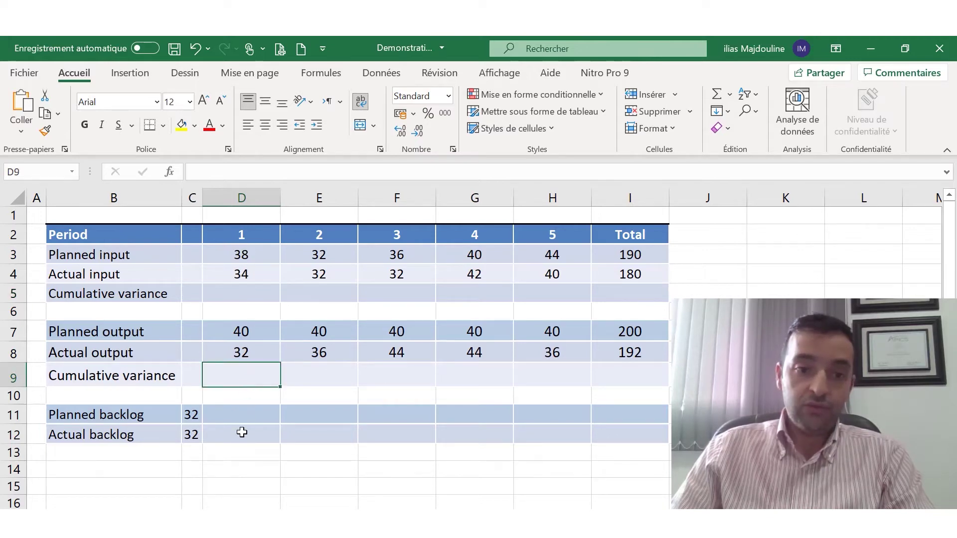
click(255, 414)
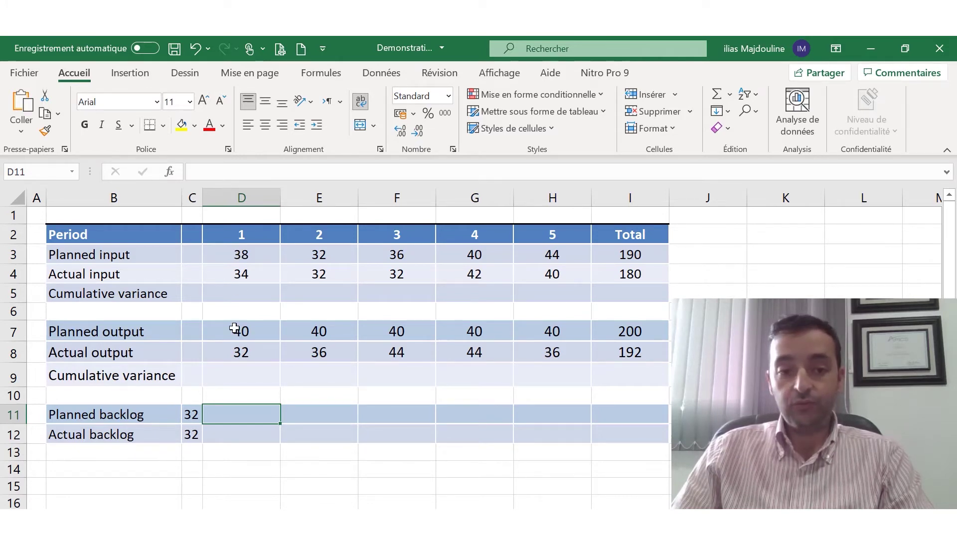
click(255, 438)
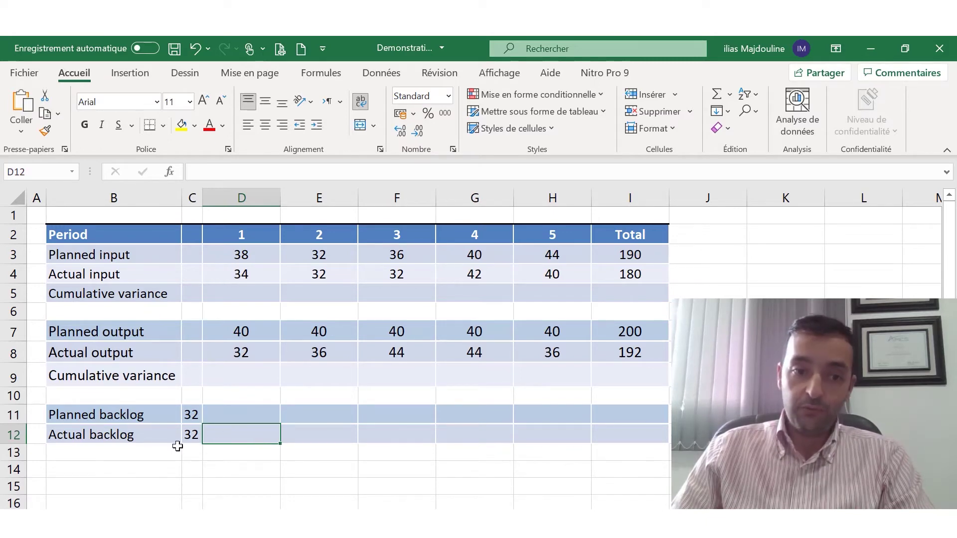
click(194, 436)
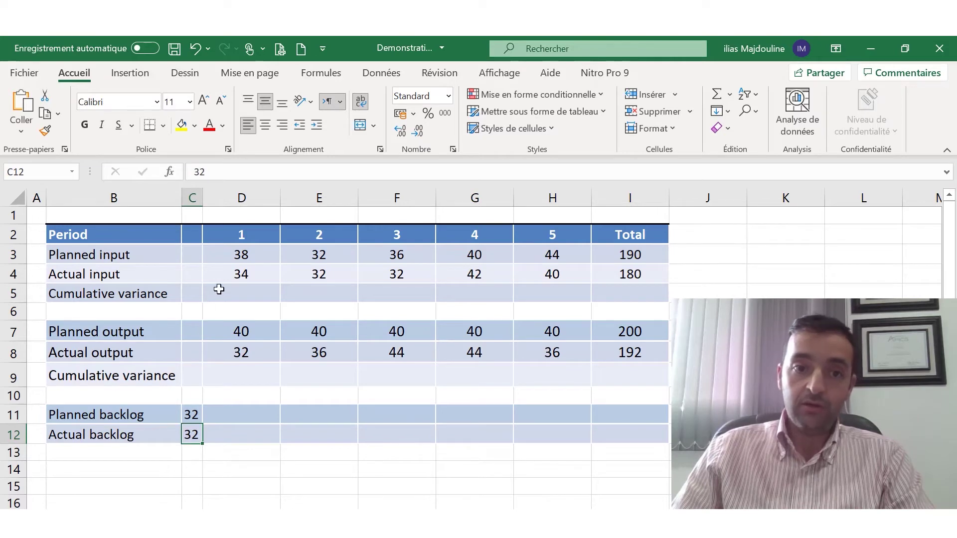
click(249, 272)
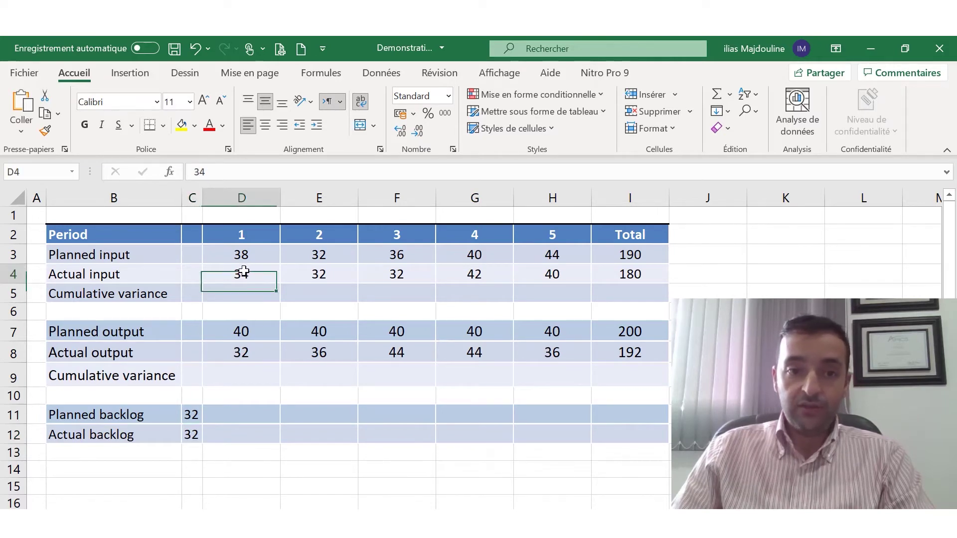
click(246, 353)
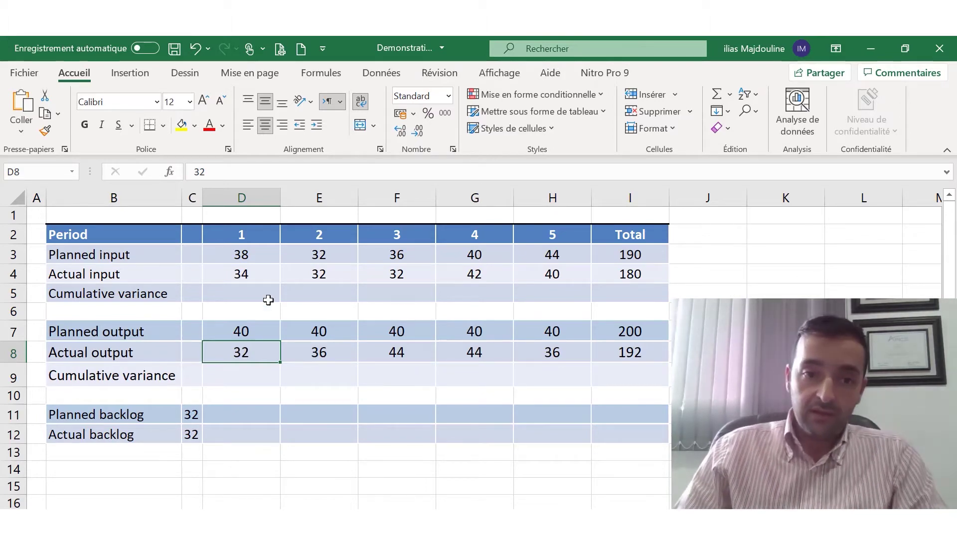
- Enter =C5+D4-D3 in D5 and fill it to H5, giving -4, -4, -8, -6, -10
click(257, 295)
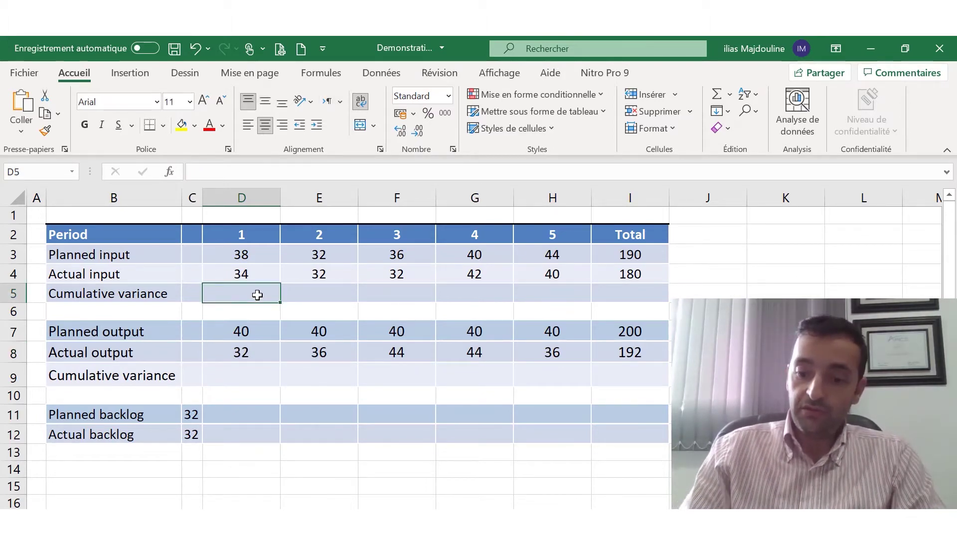
text(=)
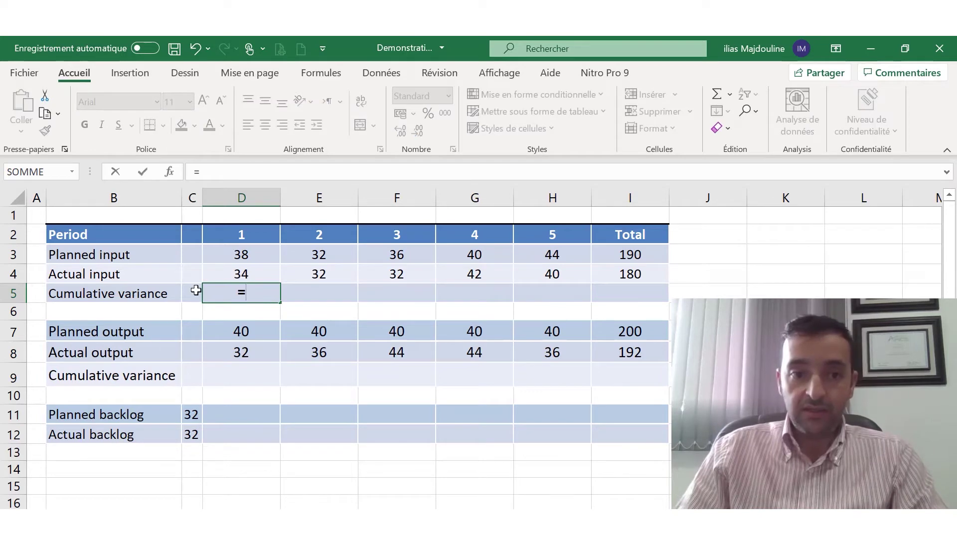
click(195, 290)
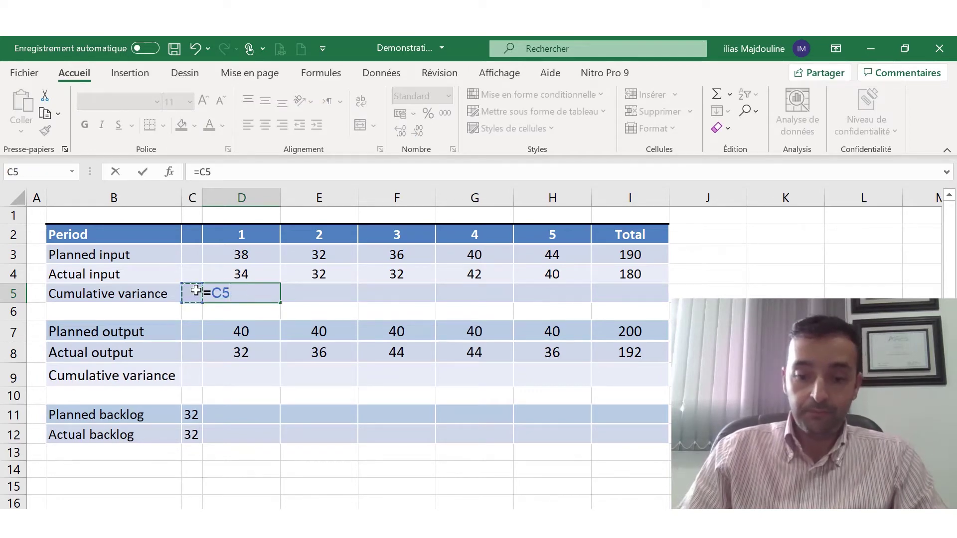
text(+)
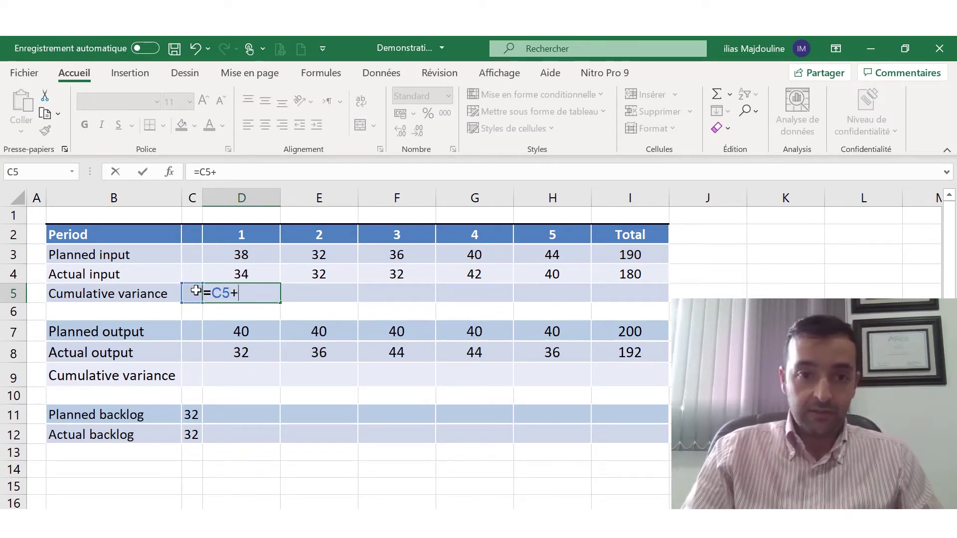
click(224, 276)
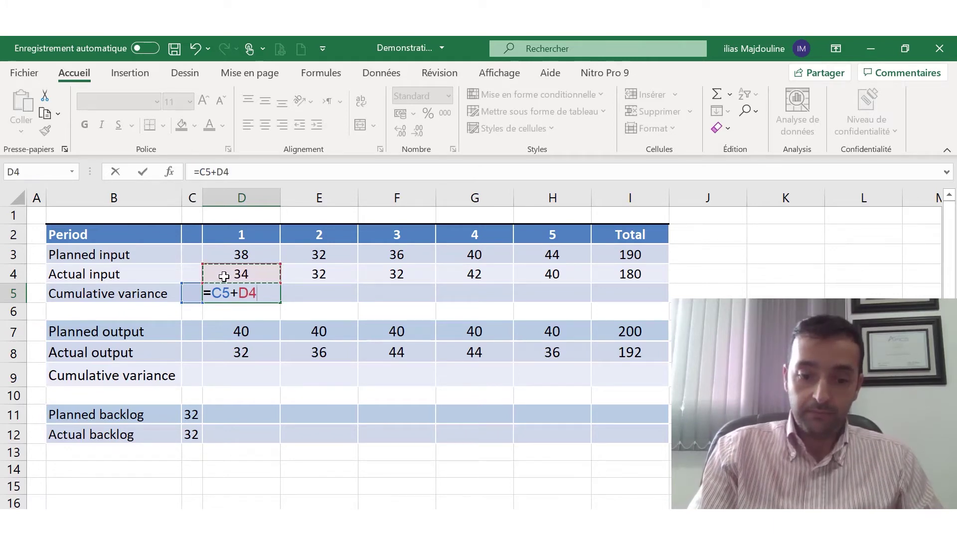
text(-)
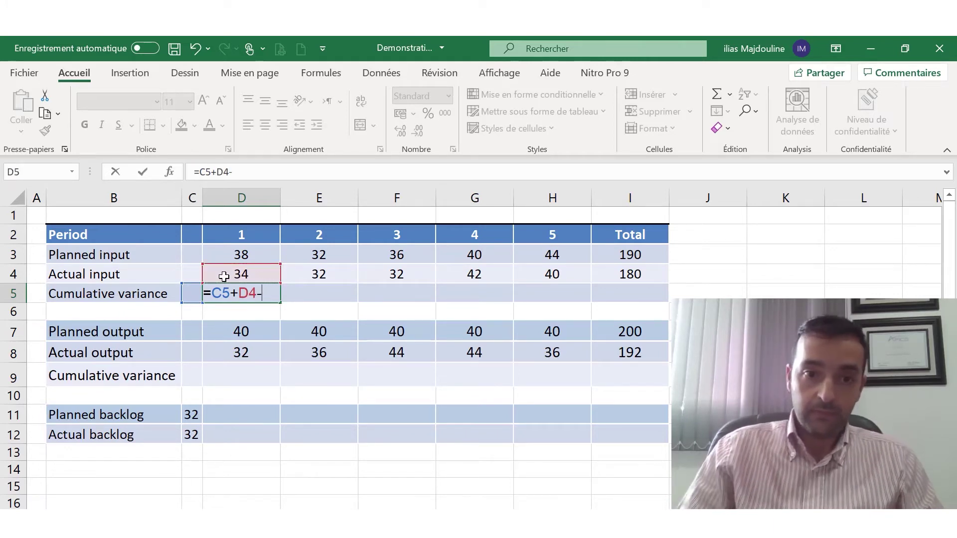
click(245, 255)
key(Return)
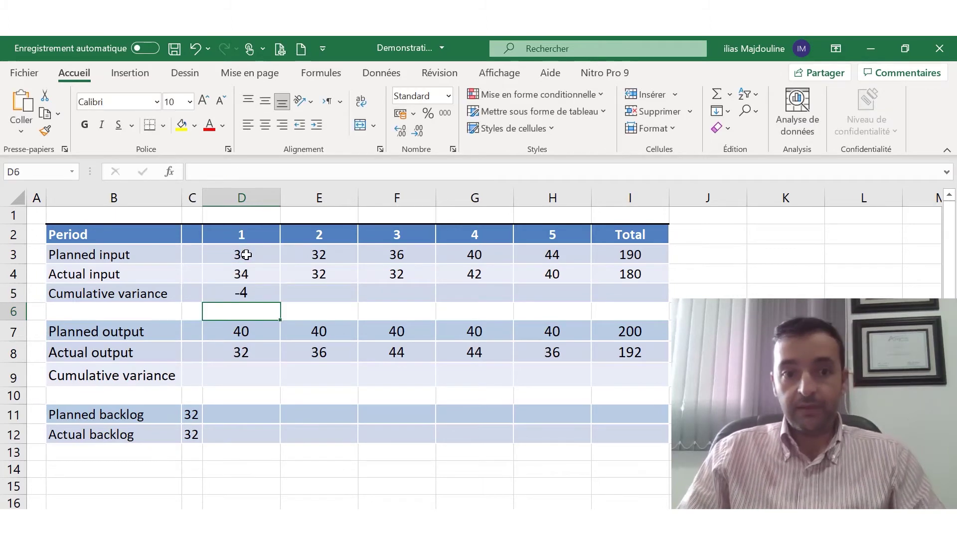
click(241, 294)
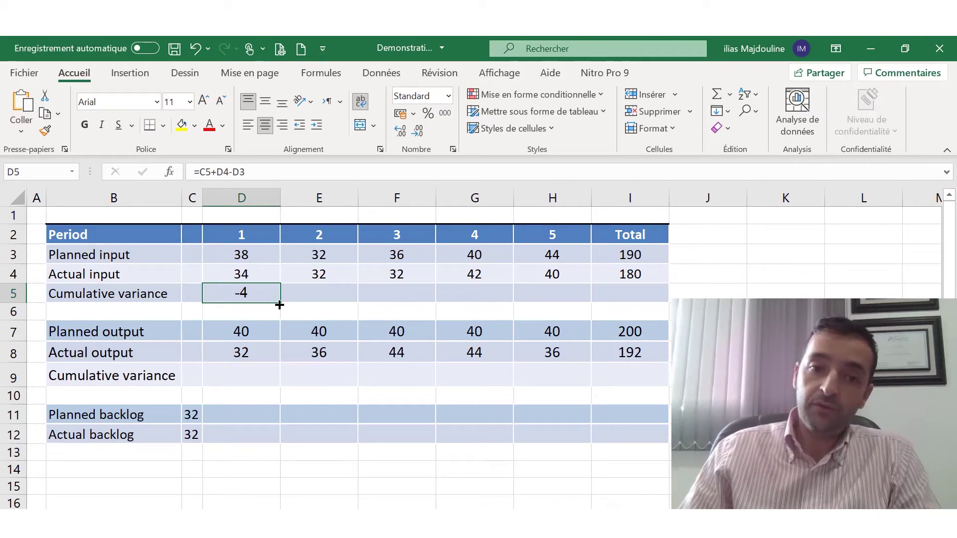
drag(279, 306, 555, 293)
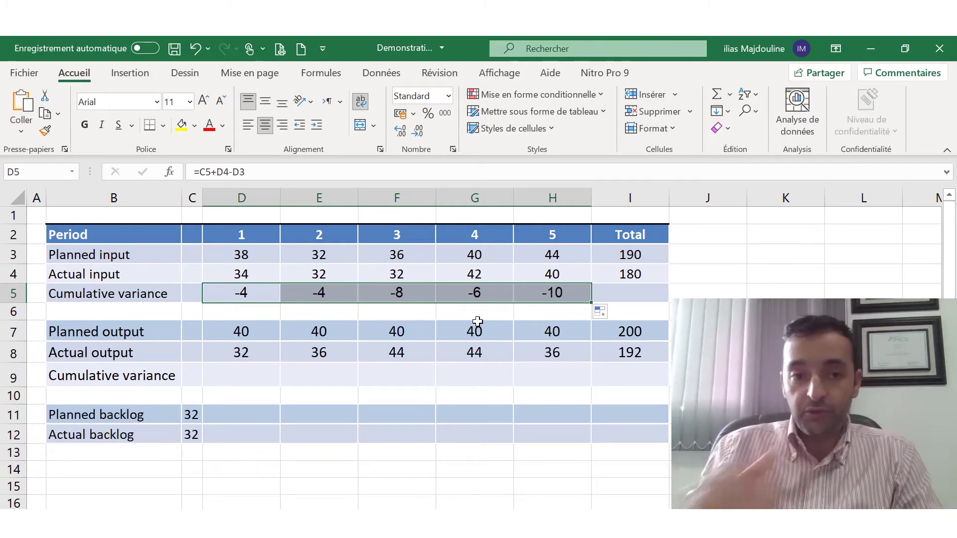
- Enter =C9+D8-D7 in D9 and fill it across periods 1–5, giving -8, -12, -8, -4, -8
click(241, 382)
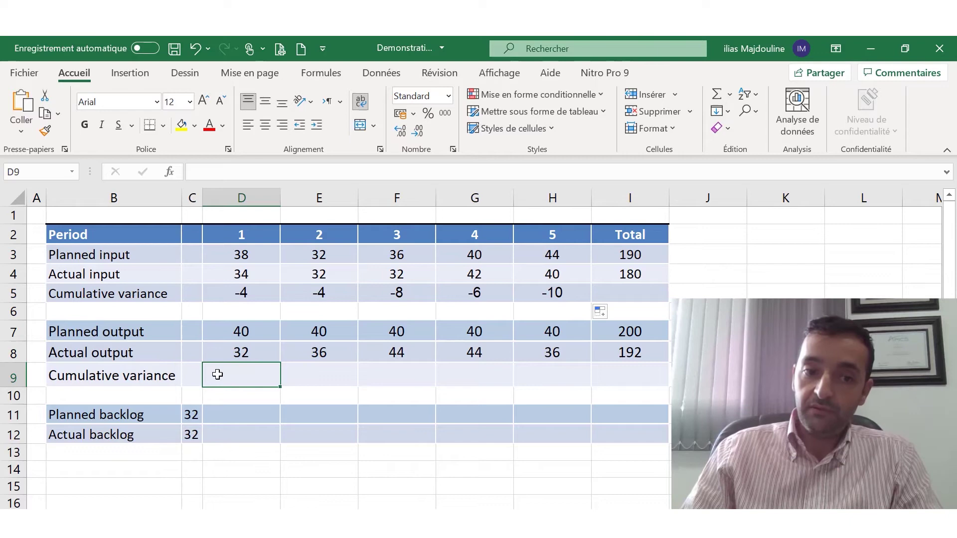
text(=)
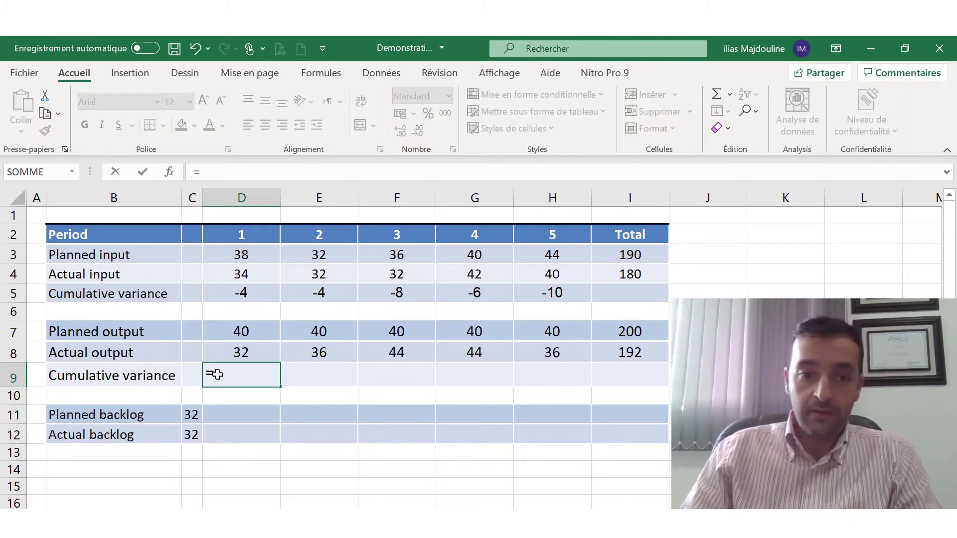
click(191, 374)
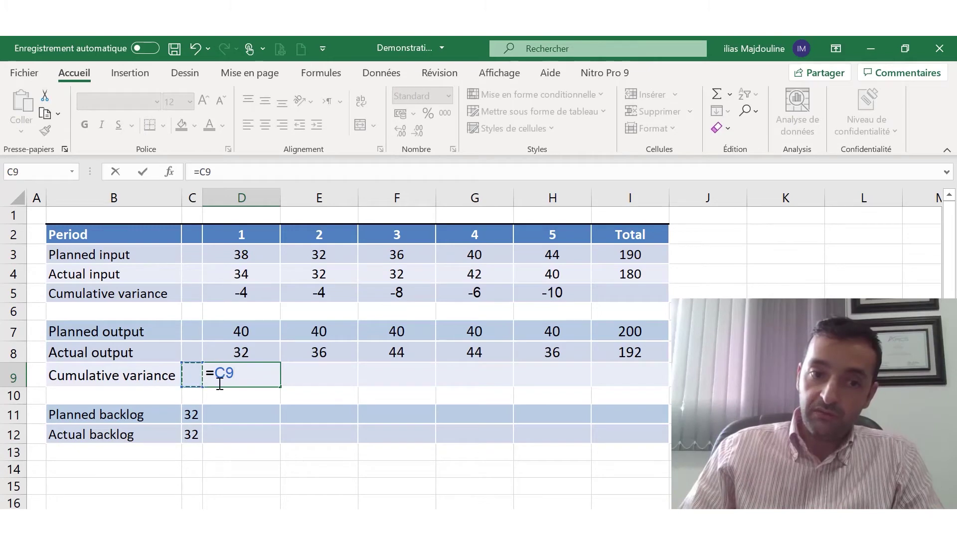
text(+)
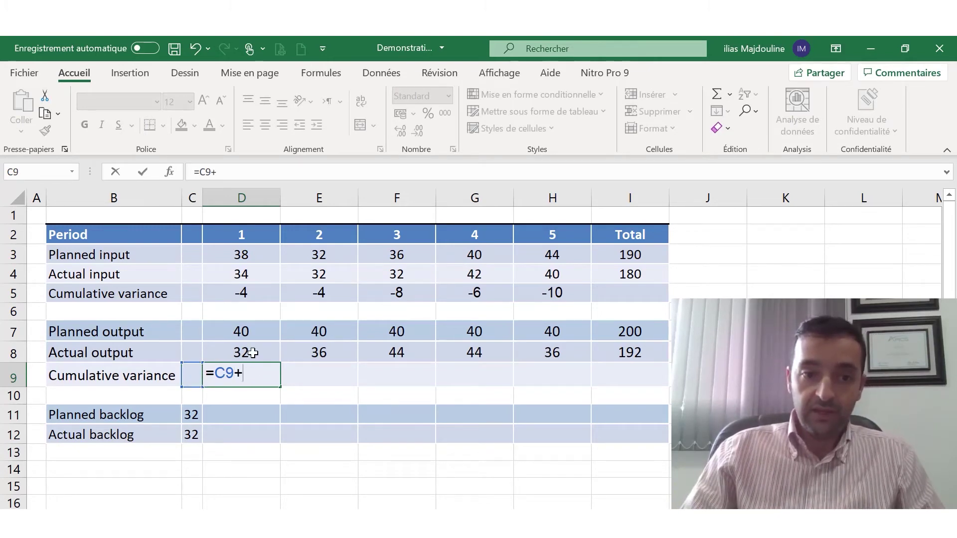
click(253, 353)
text(-)
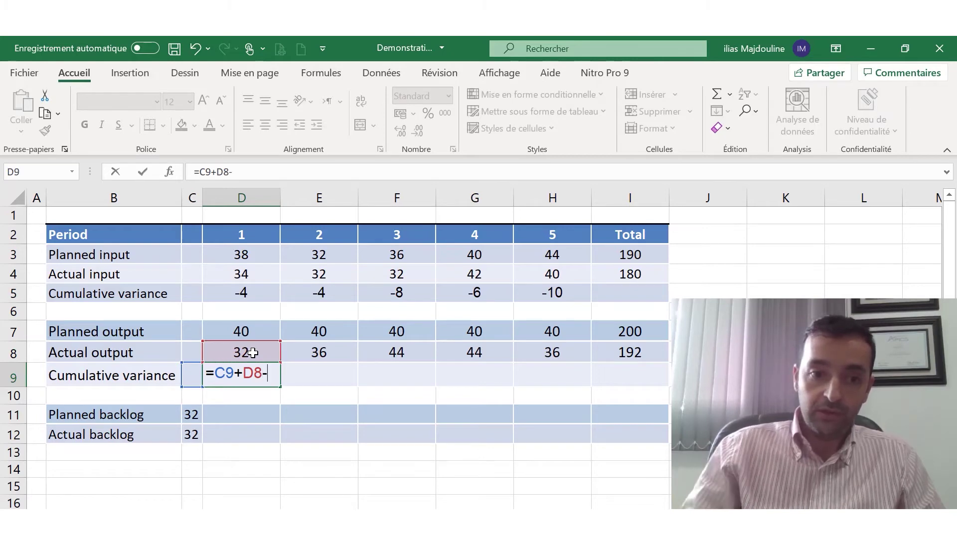
click(269, 326)
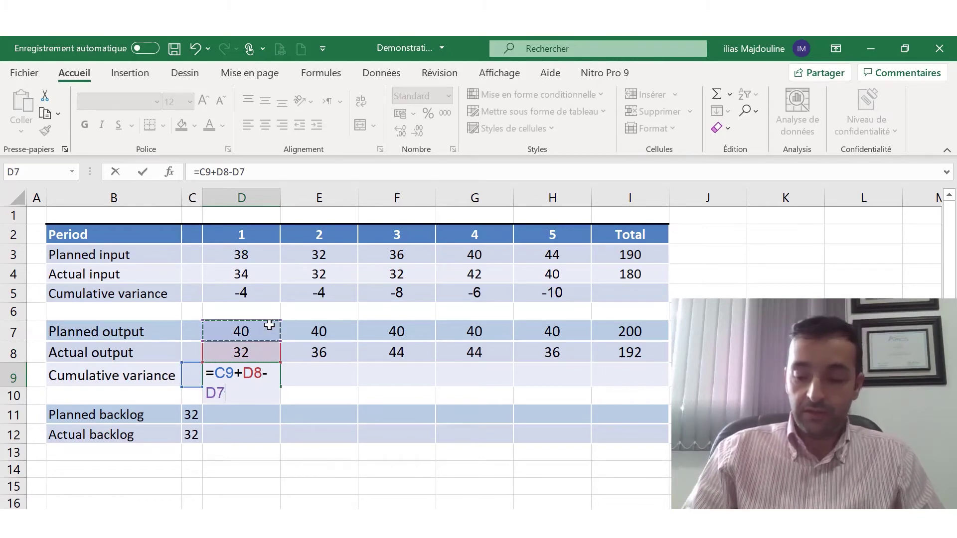
key(Return)
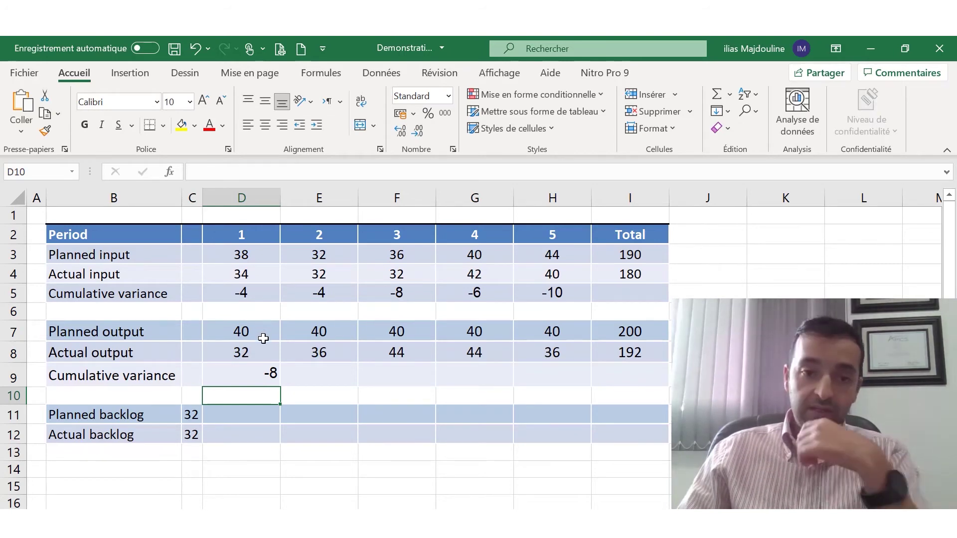
click(273, 381)
drag(278, 387, 553, 379)
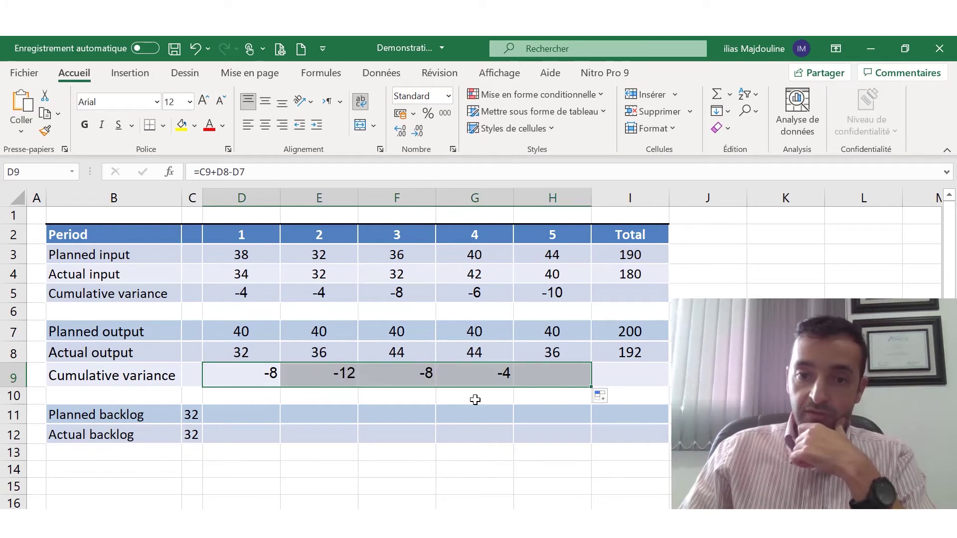
- Enter =C11+D3-D7 in D11 so period 1's planned backlog shows 30
click(222, 417)
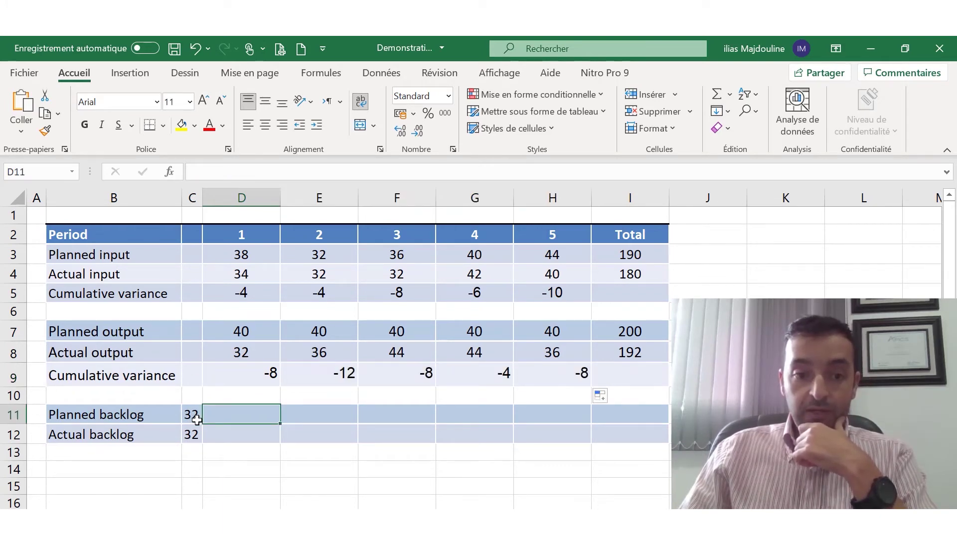
text(=)
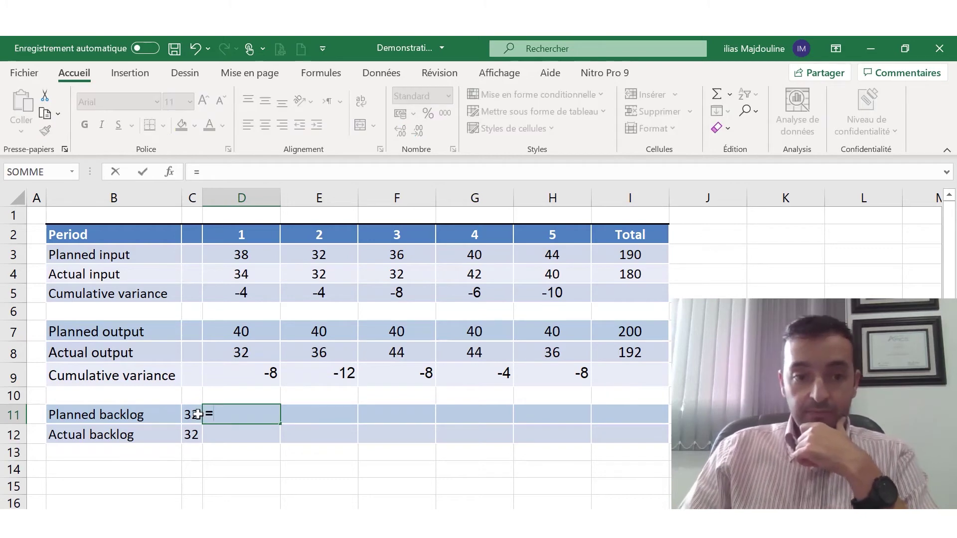
click(192, 414)
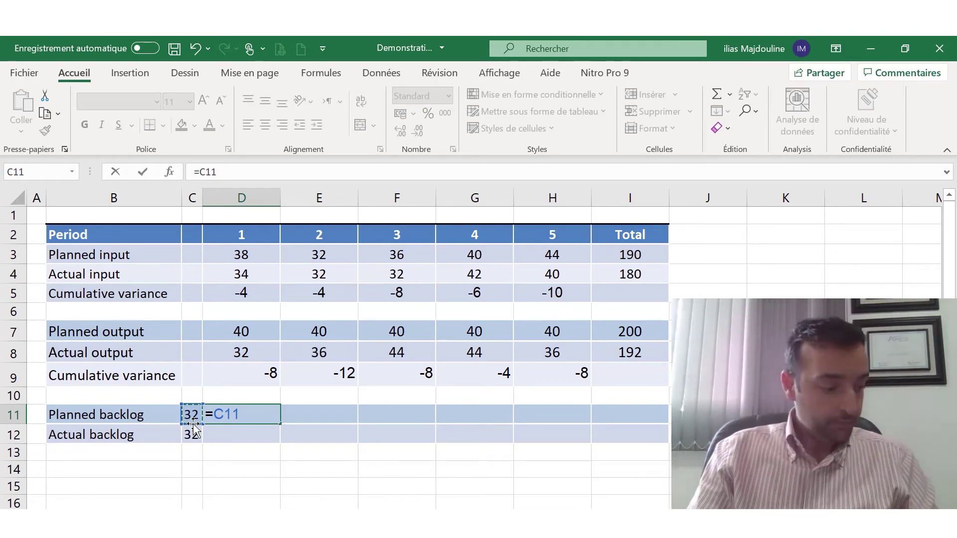
text(+)
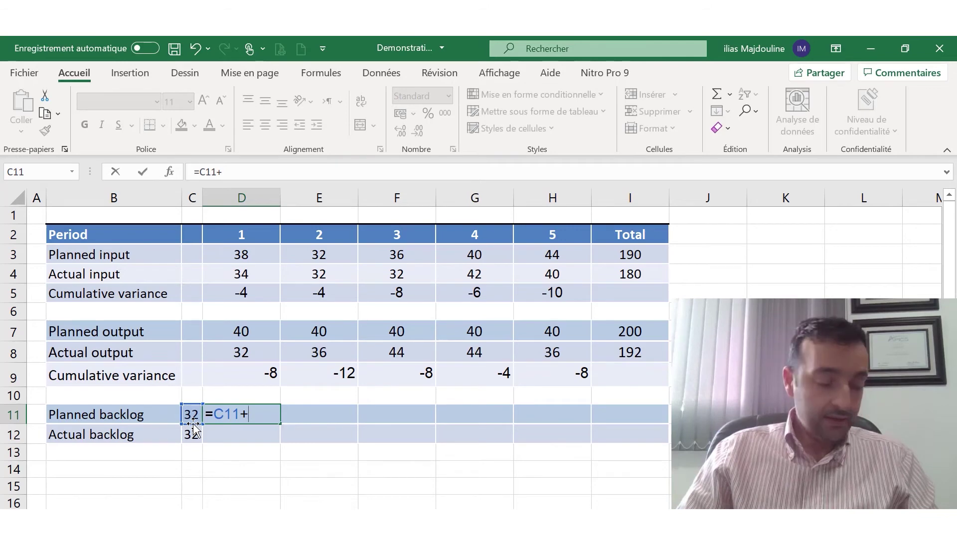
click(246, 256)
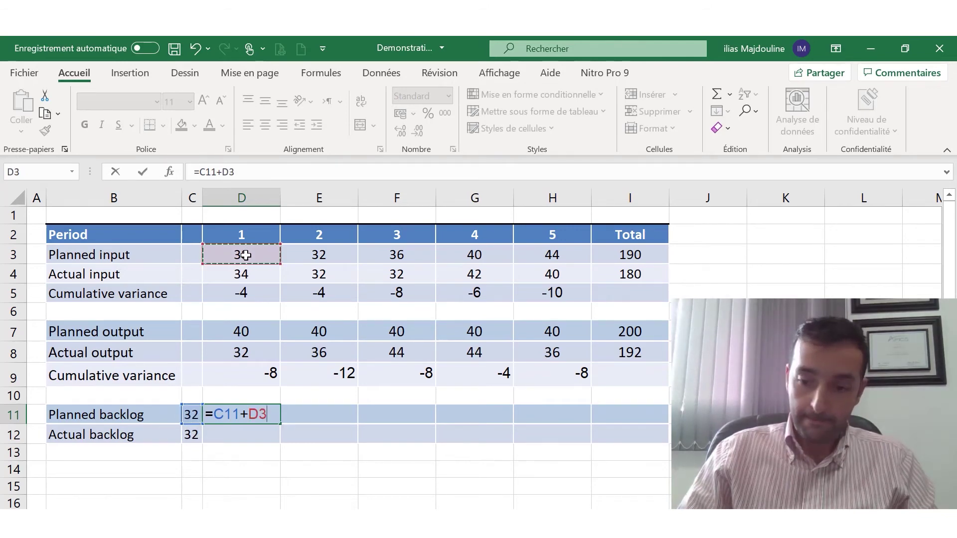
text(-)
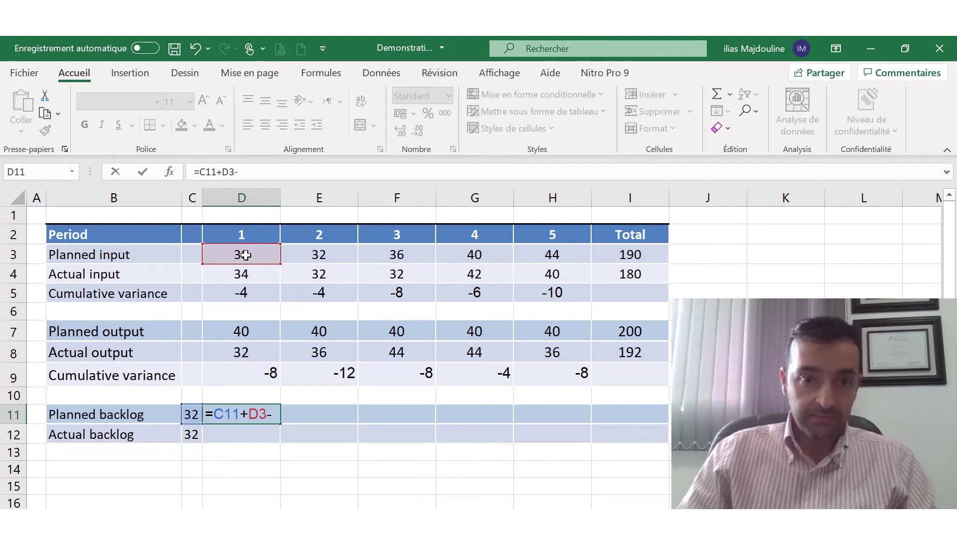
click(234, 332)
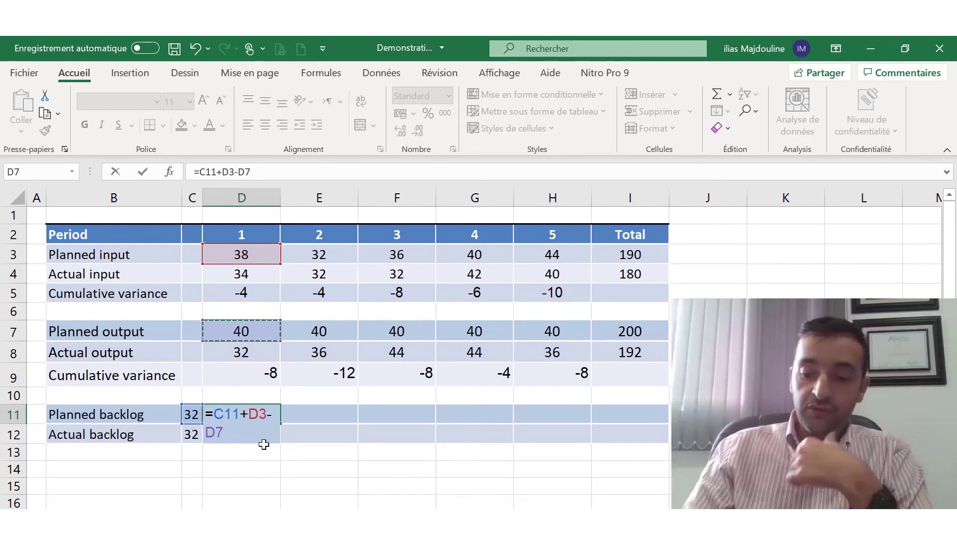
key(Return)
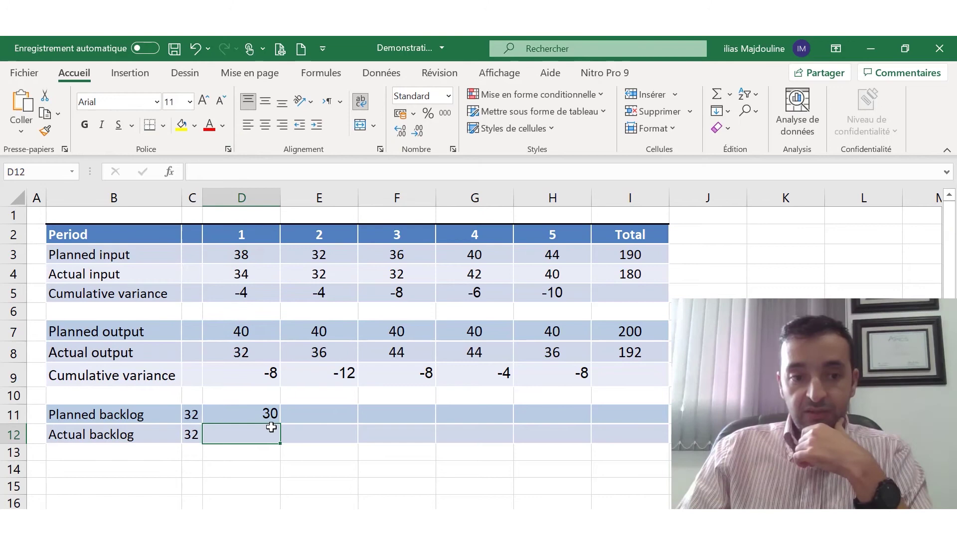
- Fill D11's planned backlog formula through H11, giving 30, 22, 18, 18, 22
click(265, 413)
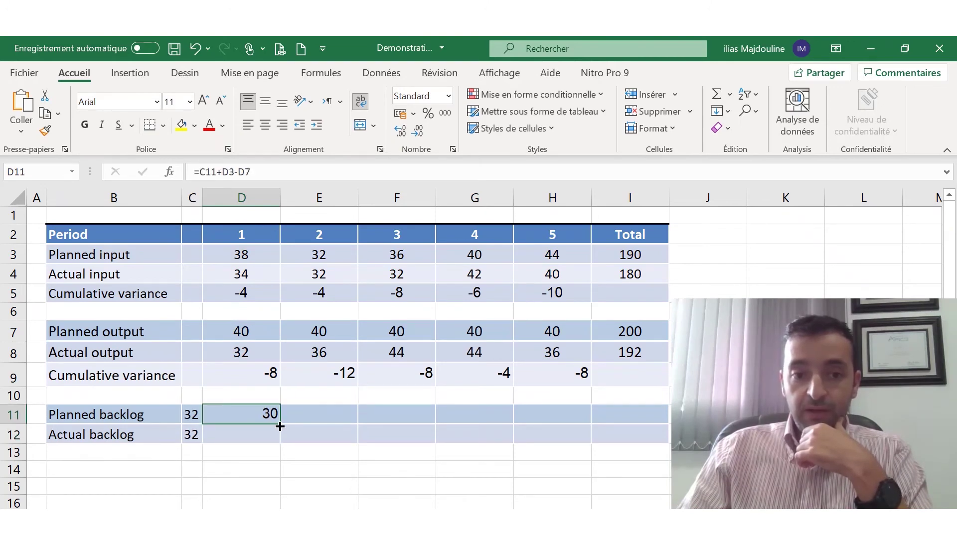
drag(280, 427, 574, 413)
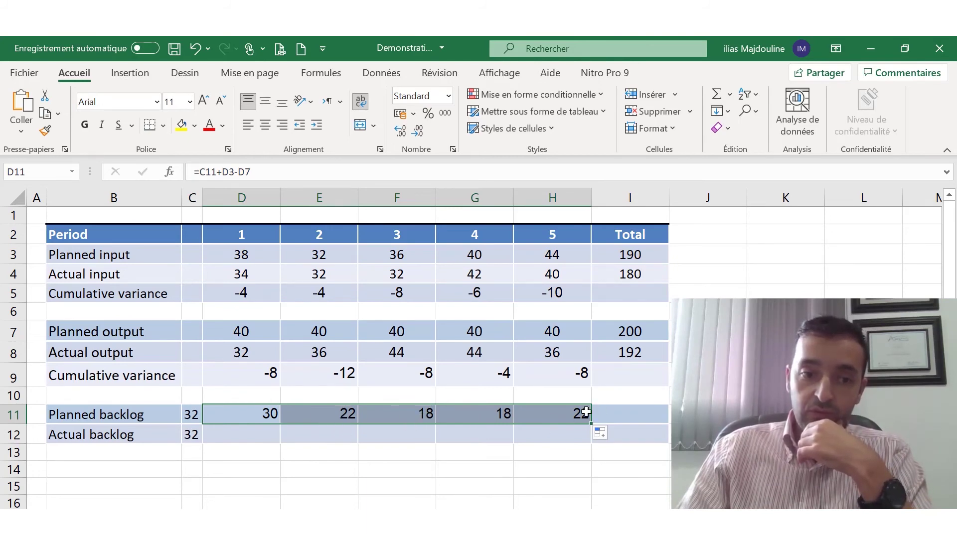
- Enter =C12+D4-D8 in D12, correcting the input reference to D4, so period 1 shows 34
click(255, 437)
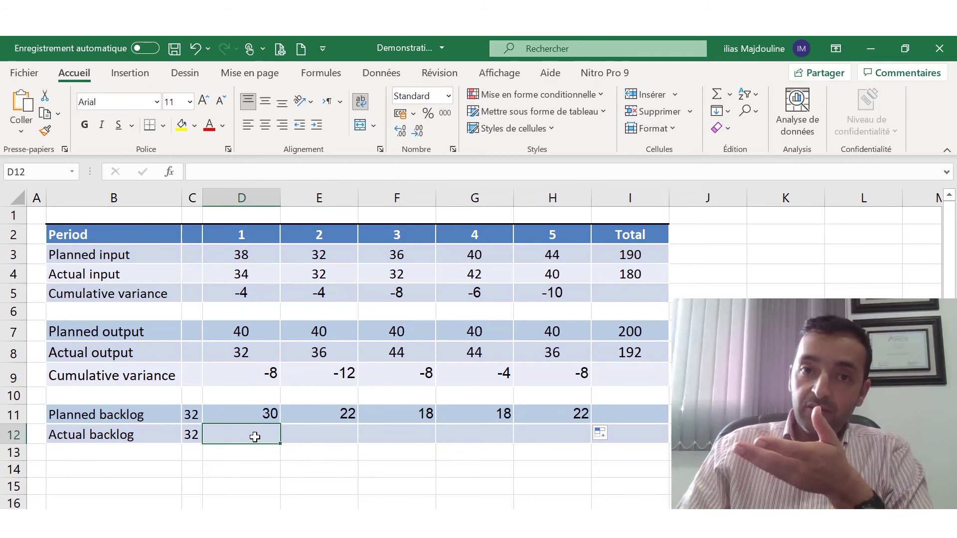
text(=)
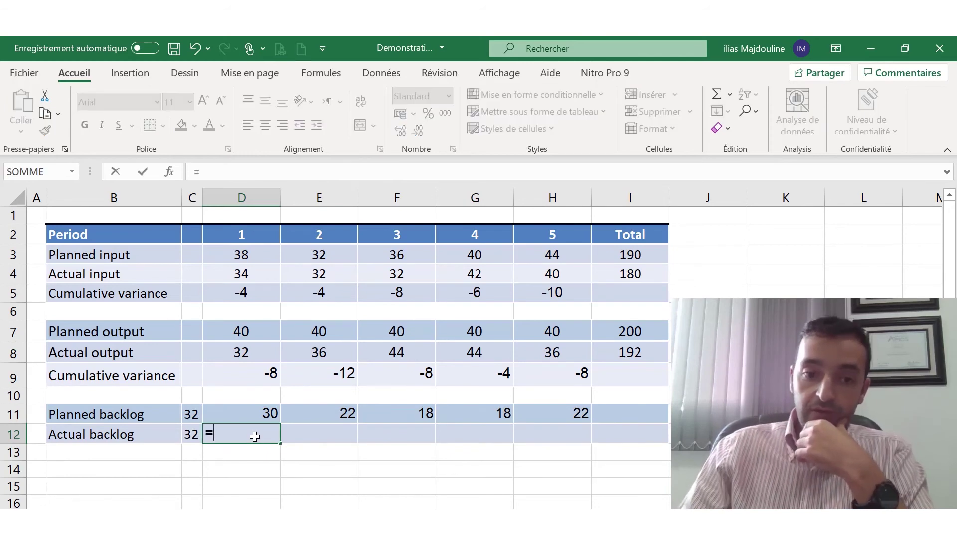
click(192, 435)
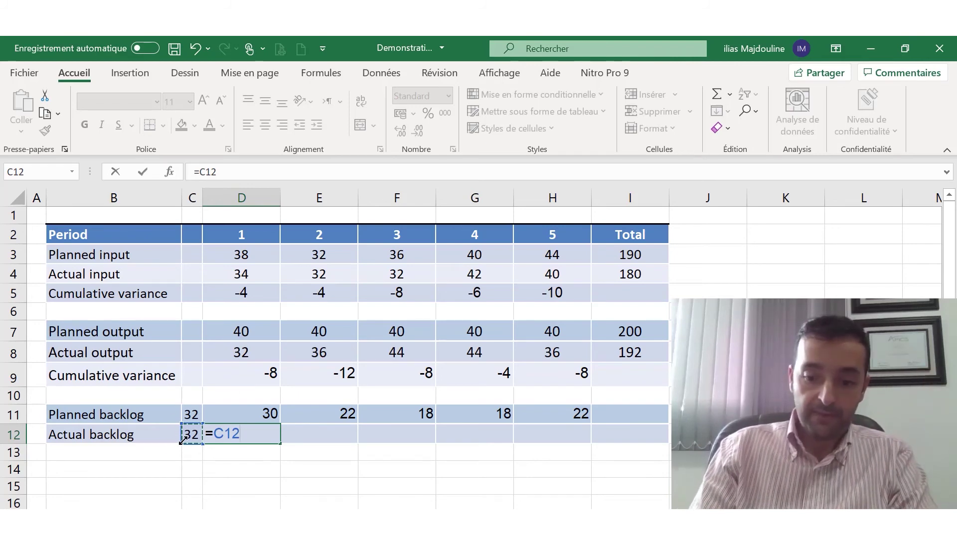
text(=)
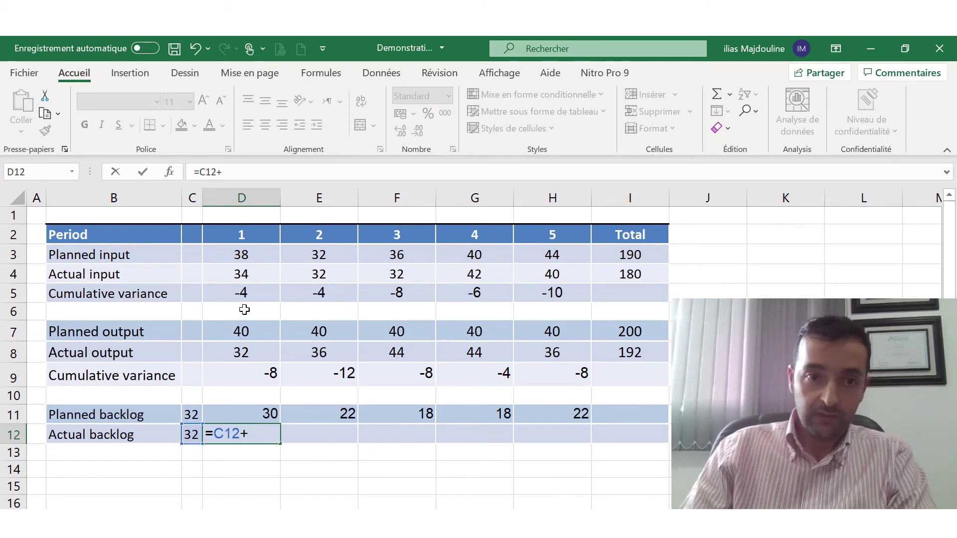
click(254, 252)
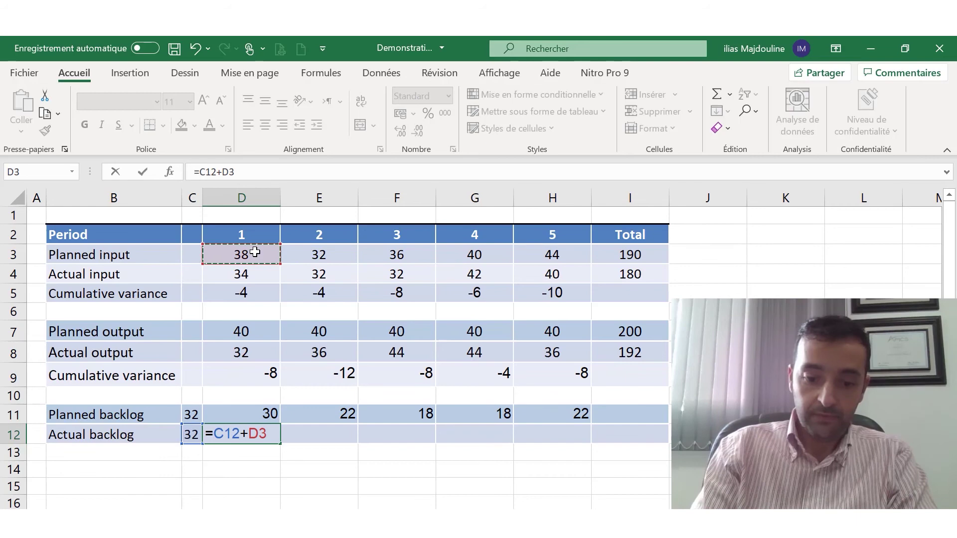
text(-)
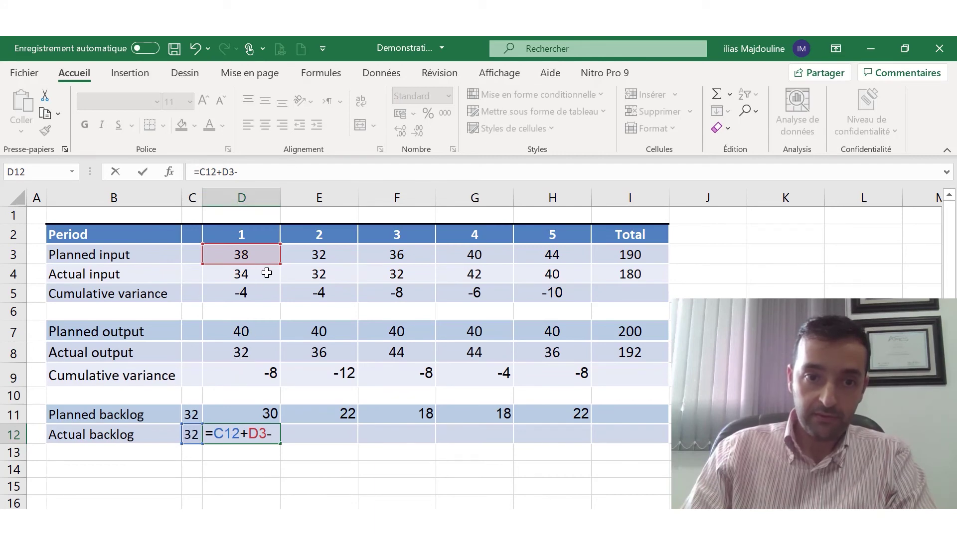
drag(272, 263, 271, 274)
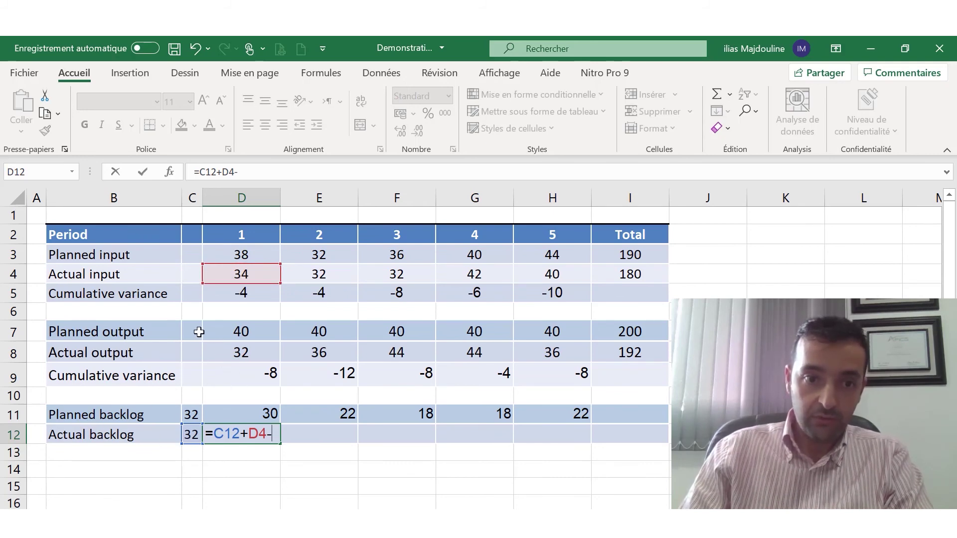
click(250, 352)
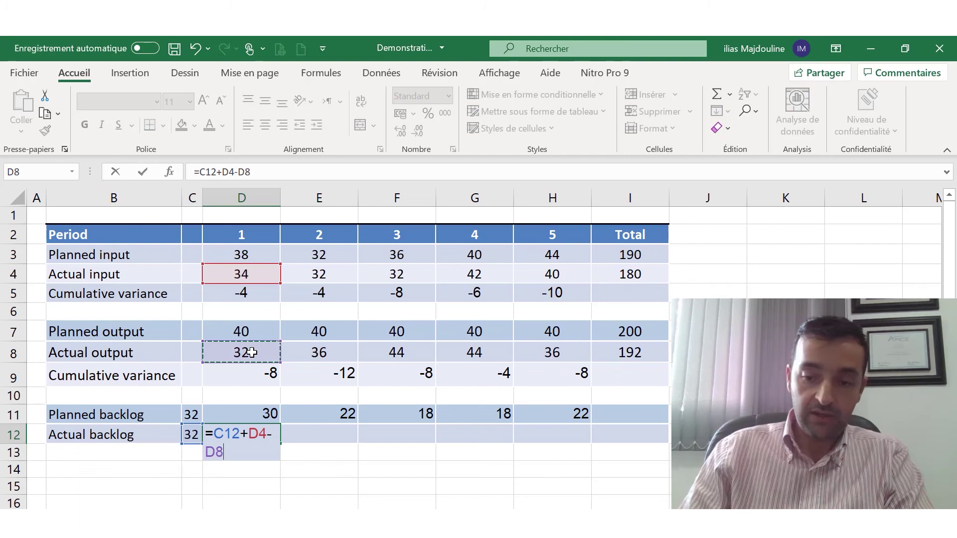
key(Return)
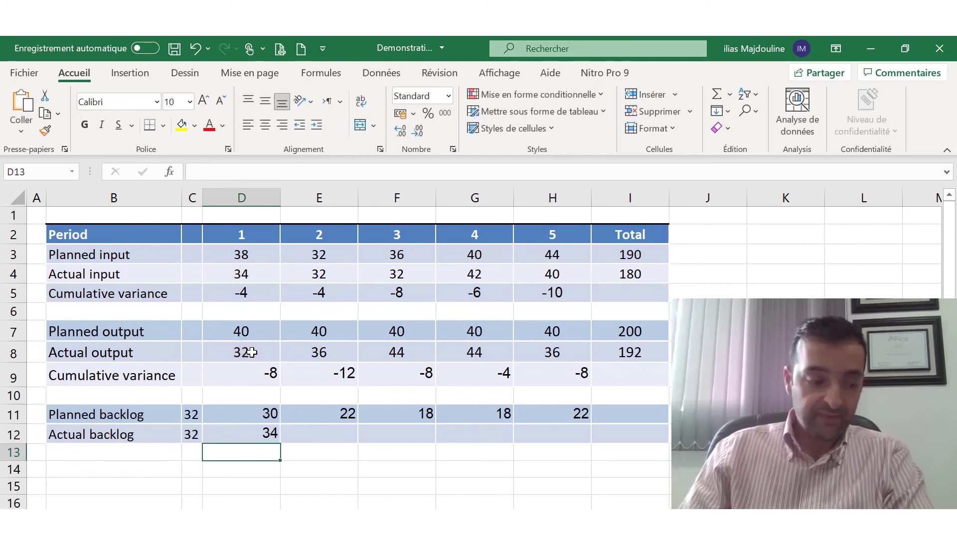
click(268, 435)
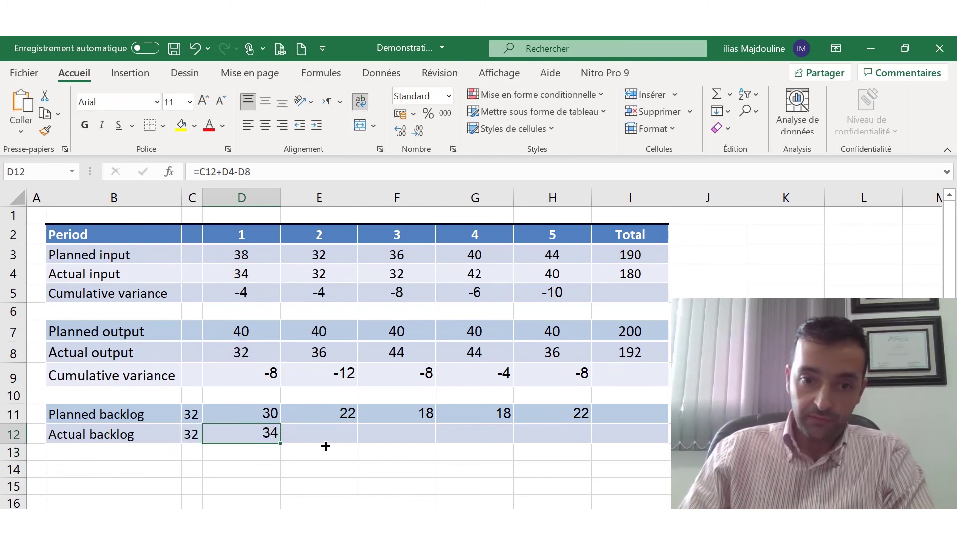
- Fill the actual backlog formula to H12 (34, 30, 18, 16, 20) and centre D9:H12
drag(326, 446, 562, 441)
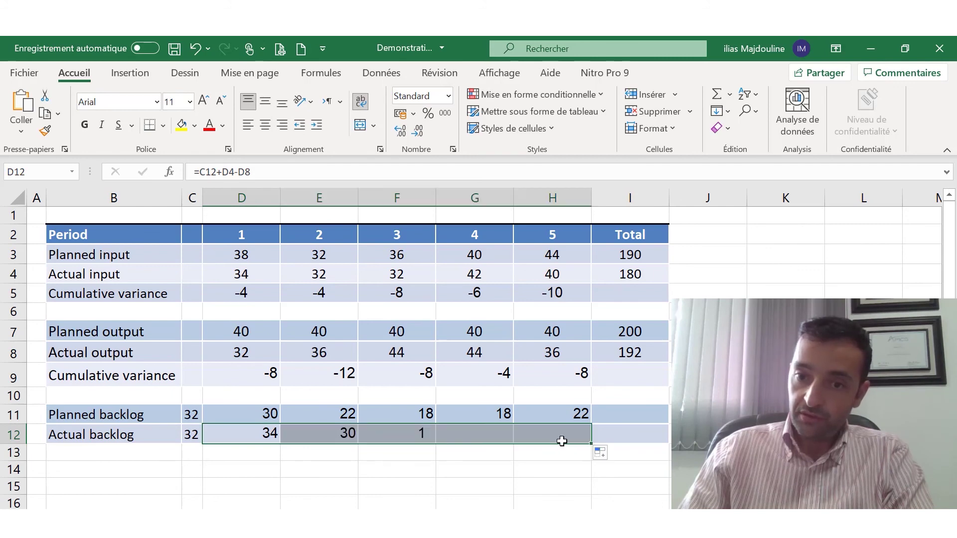
click(366, 456)
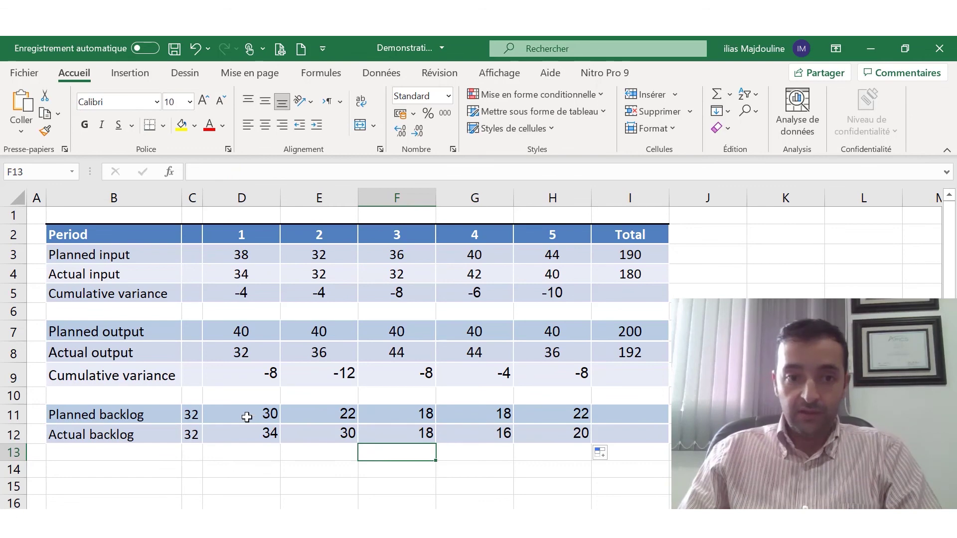
click(240, 374)
drag(249, 375, 565, 435)
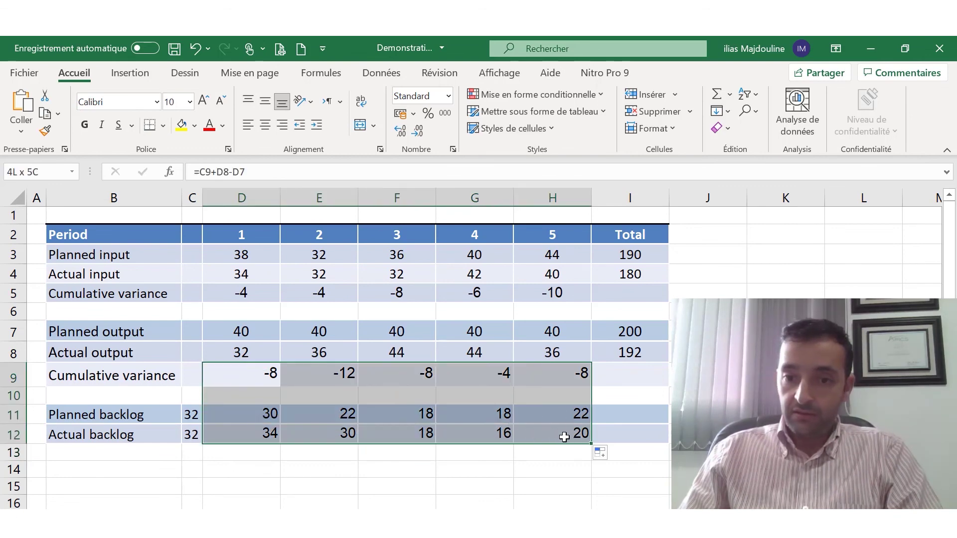
click(265, 125)
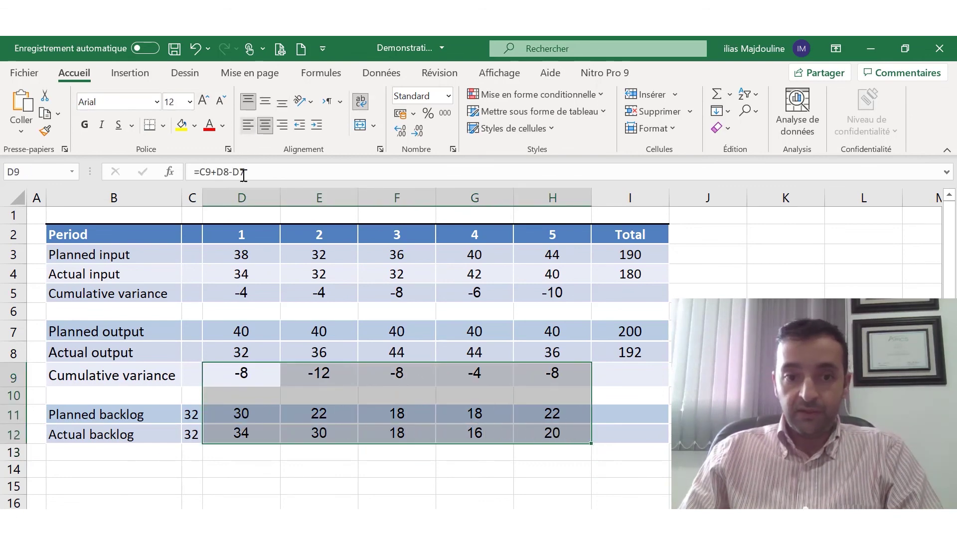
click(391, 453)
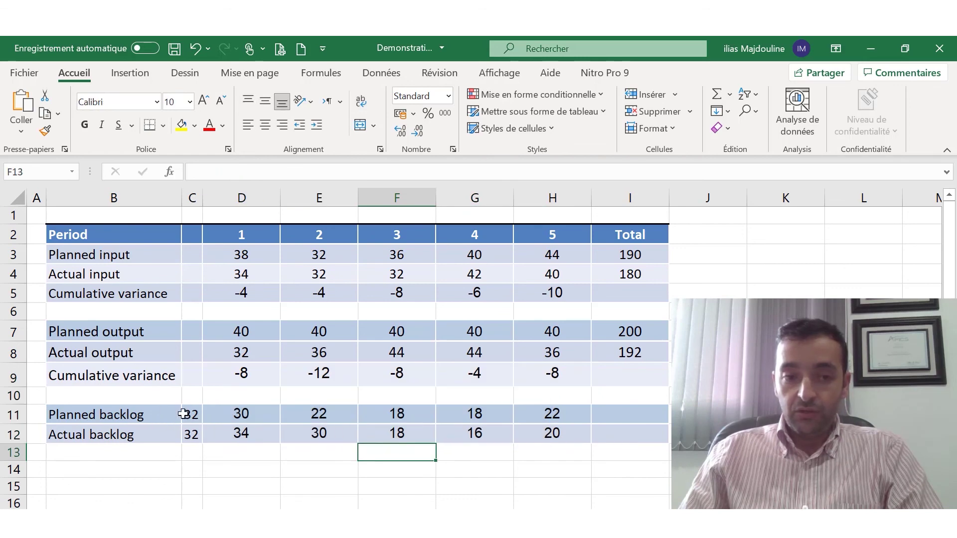
drag(124, 413, 598, 415)
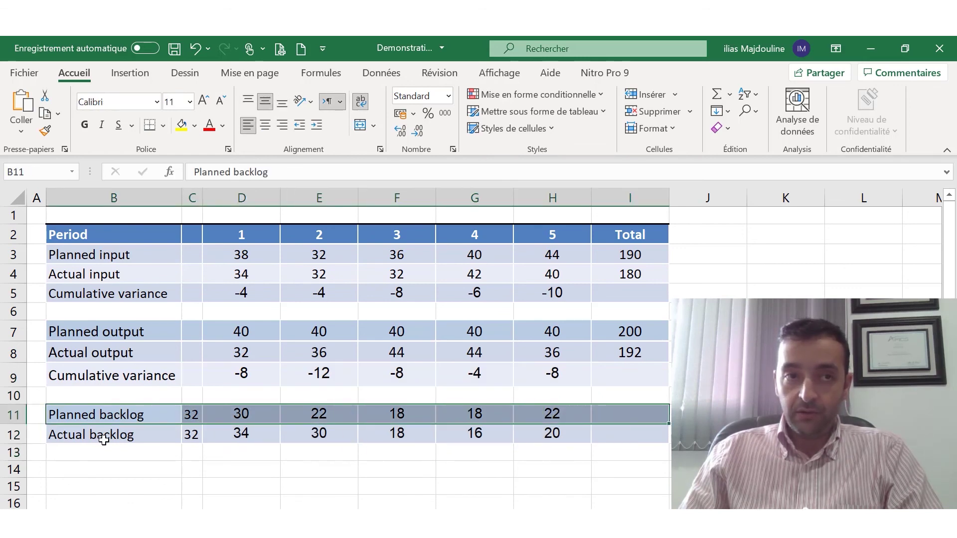
drag(107, 439, 565, 437)
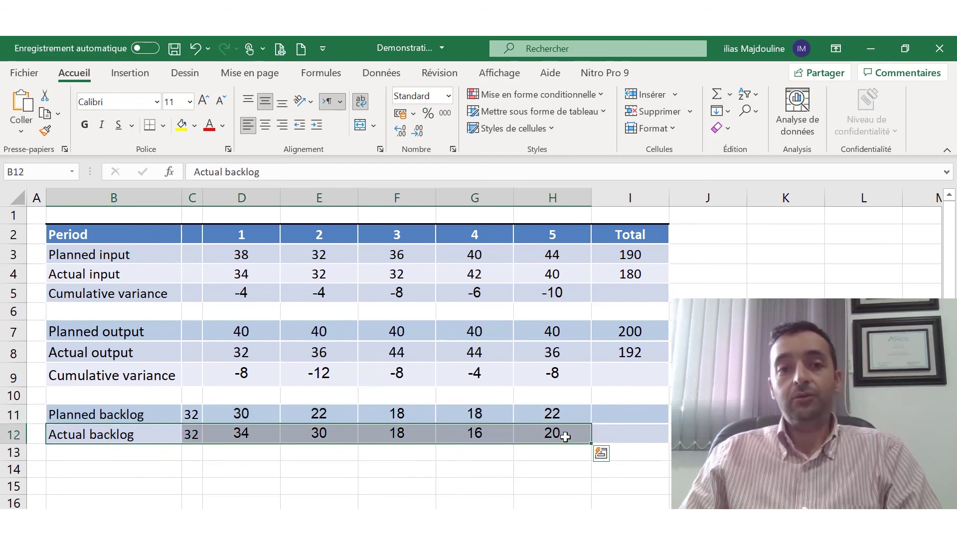